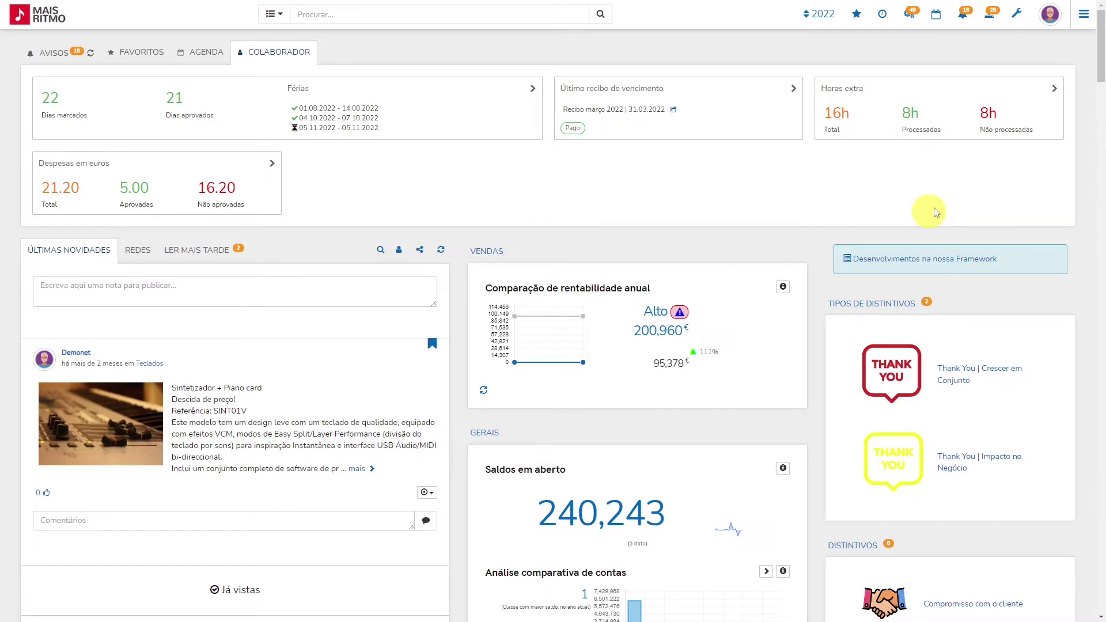
Open the recruitment questionnaires (Questionários de Recrutamento) and start a new record.
left_click(1082, 14)
type("questi")
left_click(1029, 68)
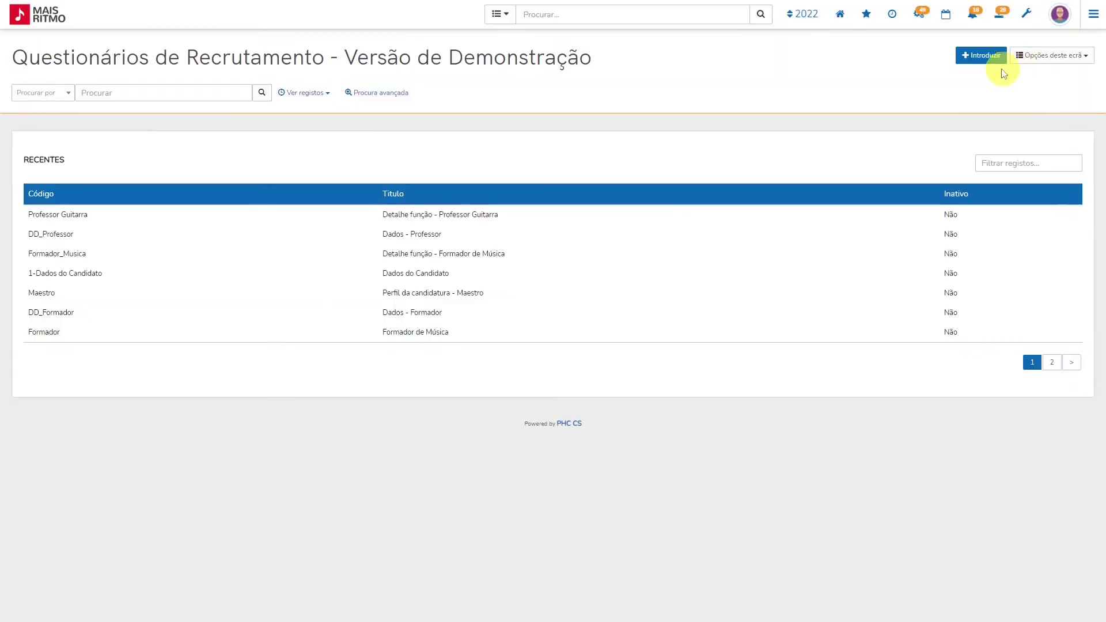
left_click(984, 55)
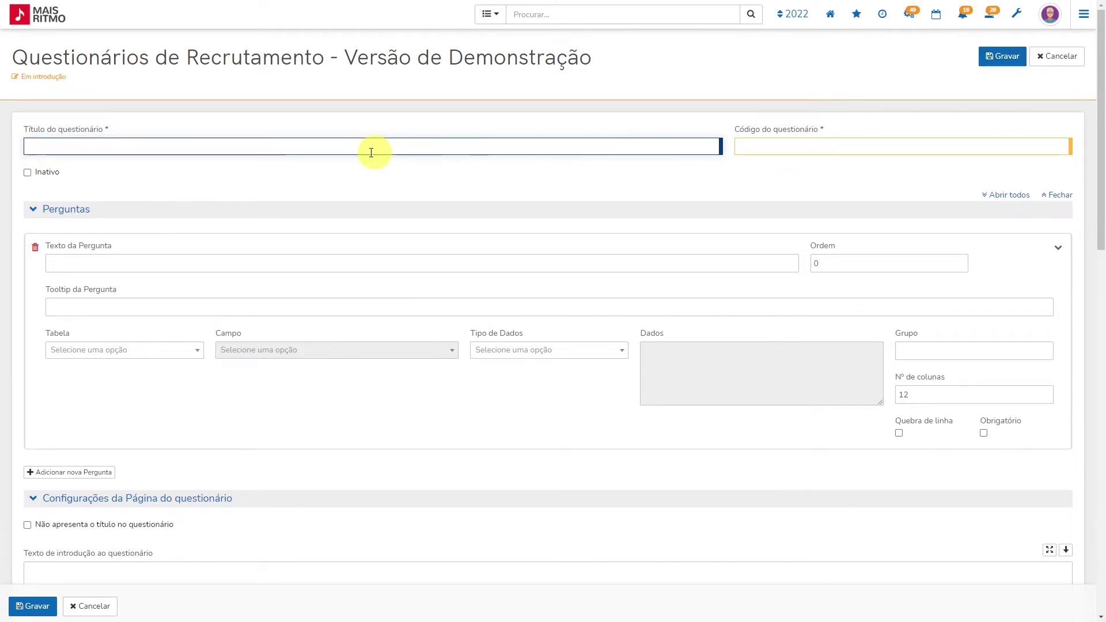
Title the questionnaire "Detalhe função - Professor Piano" and set its code to "Professor de Piano".
left_click(342, 150)
left_click(182, 182)
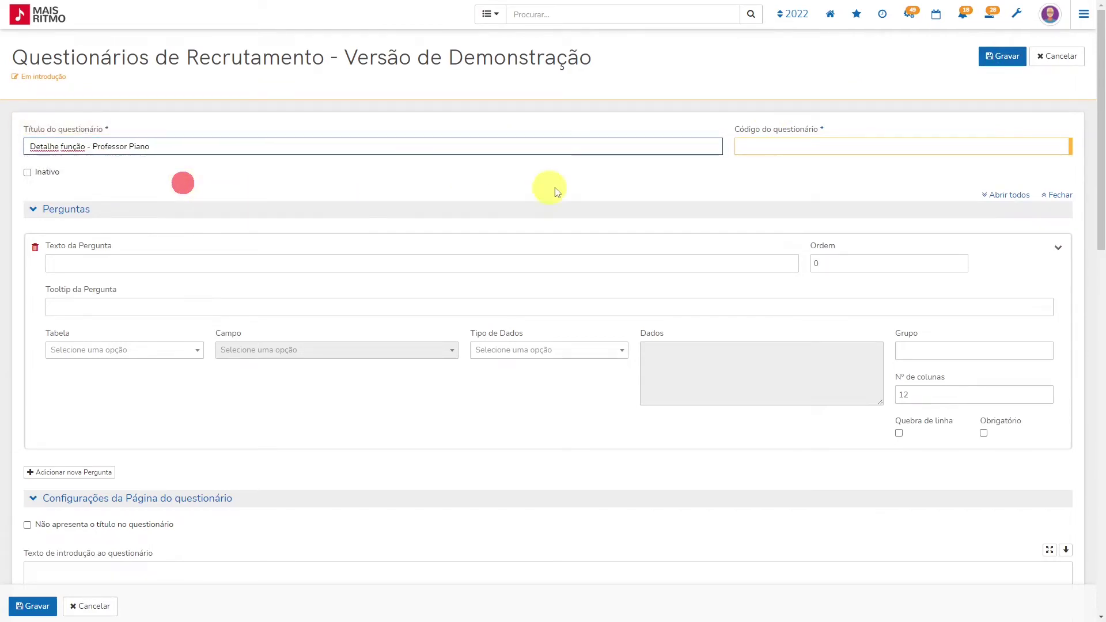
left_click(765, 148)
left_click(761, 185)
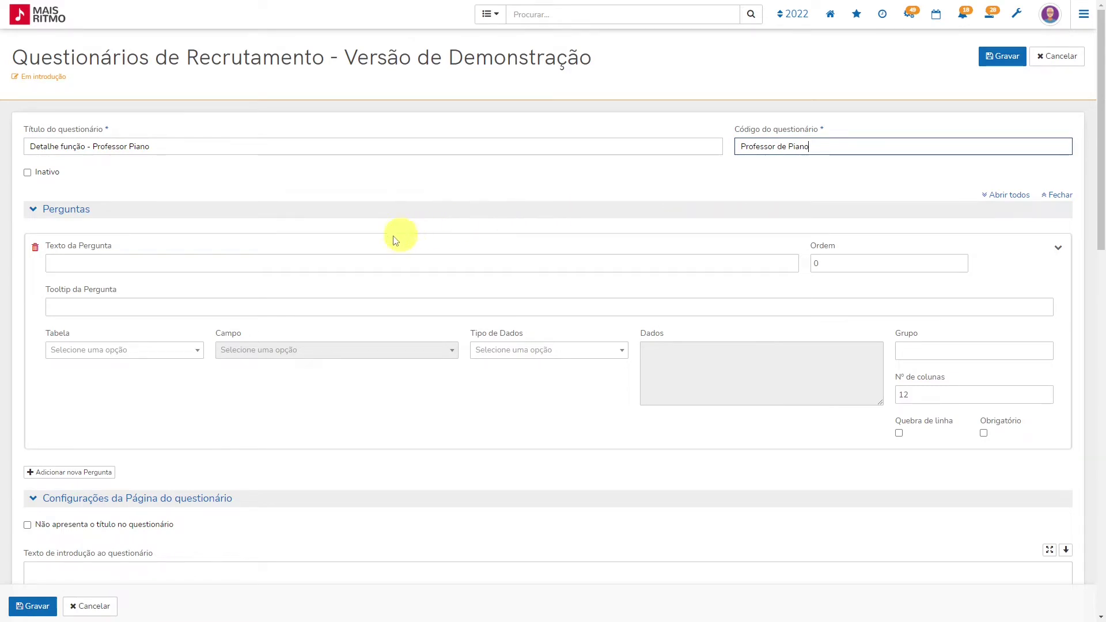
Set the first question's text to "Morada" and its order to 1.
left_click(213, 260)
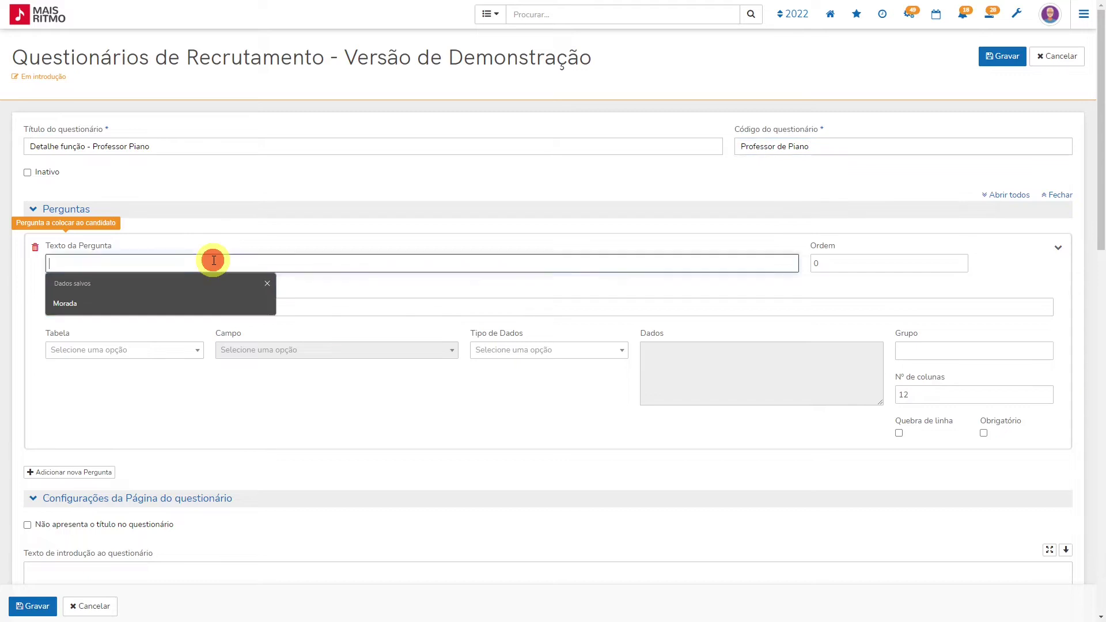
left_click(201, 302)
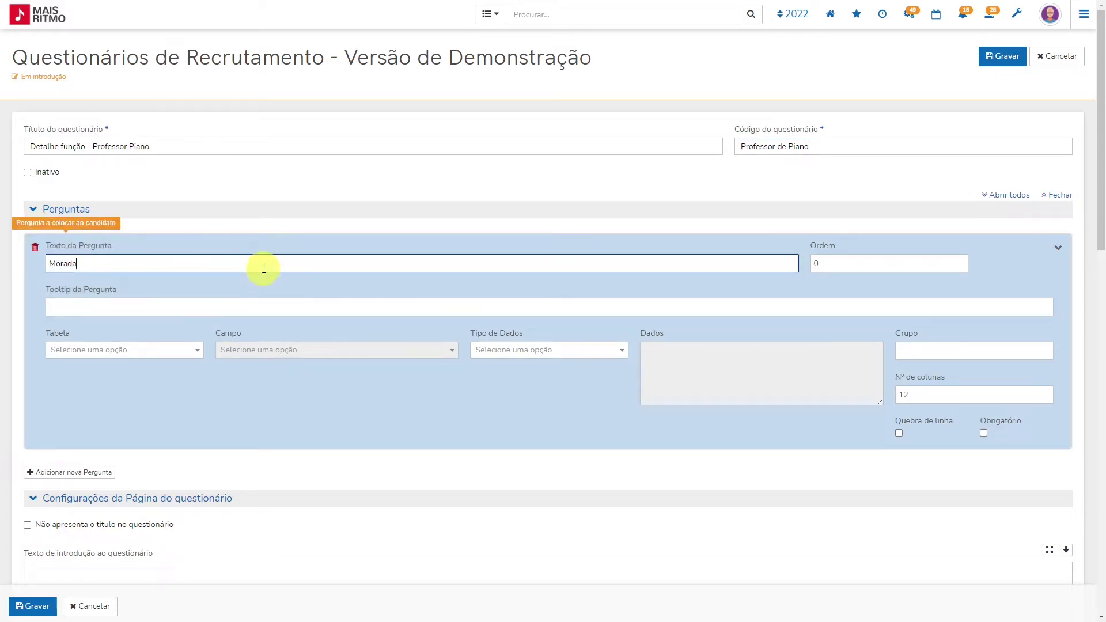
left_click(833, 265)
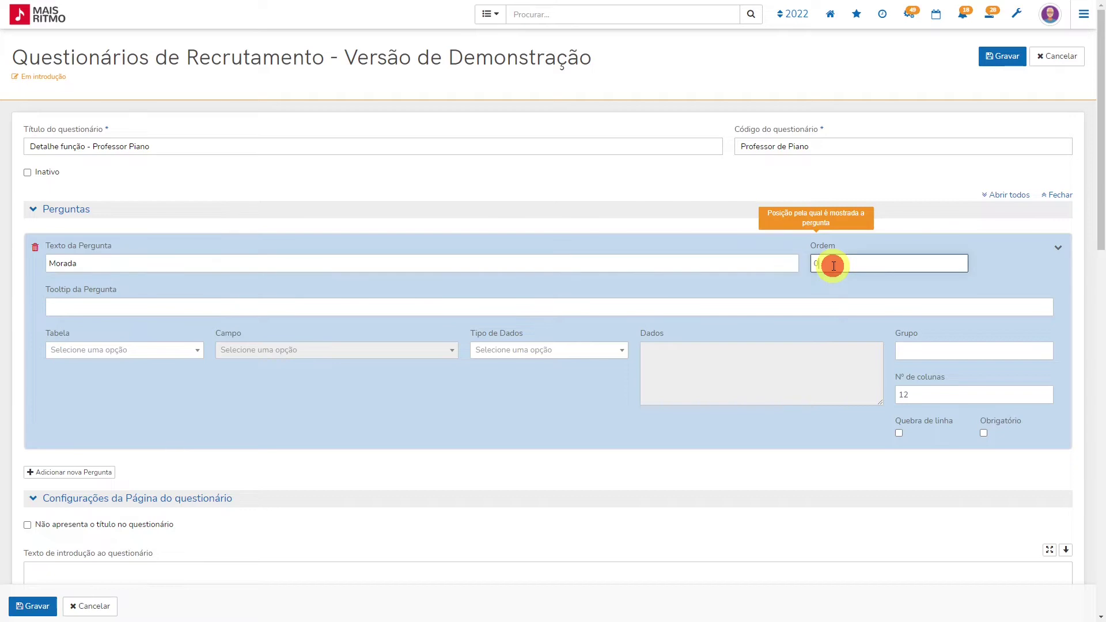
key("BackSpace")
left_click(205, 305)
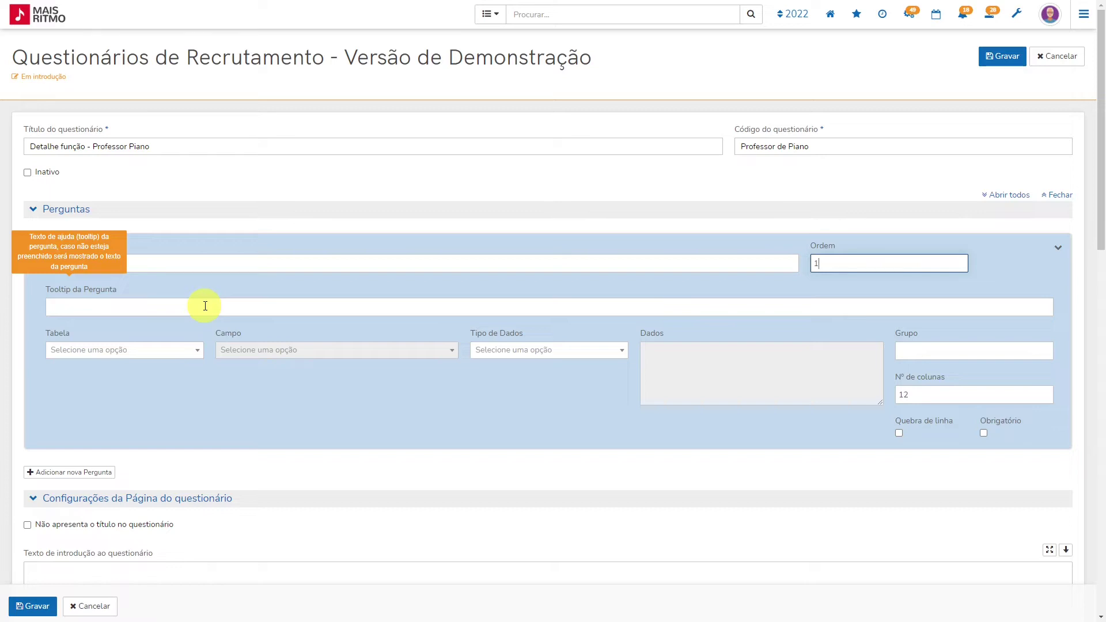
left_click(156, 330)
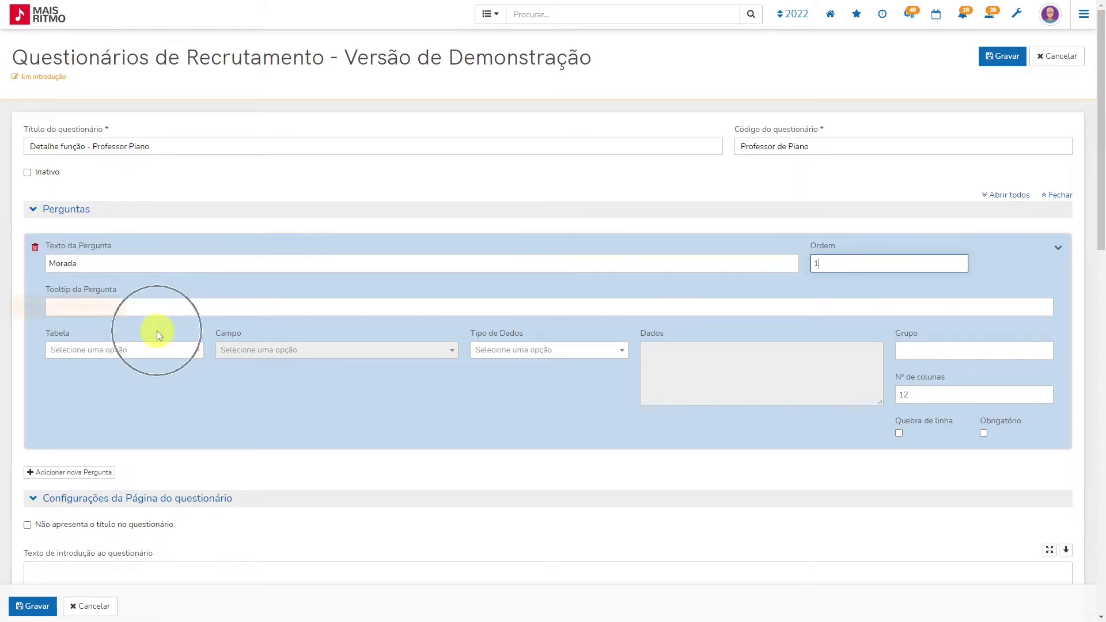
Link the Morada question to the Candidatos table and its Morada field.
mouse_move(533, 337)
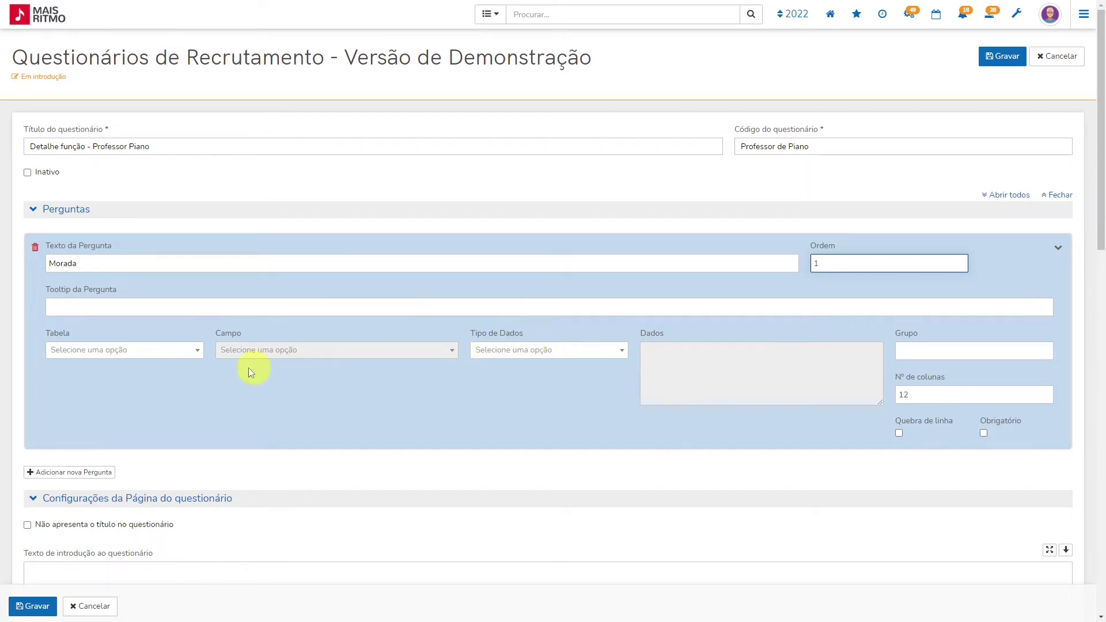
left_click(183, 353)
left_click(172, 370)
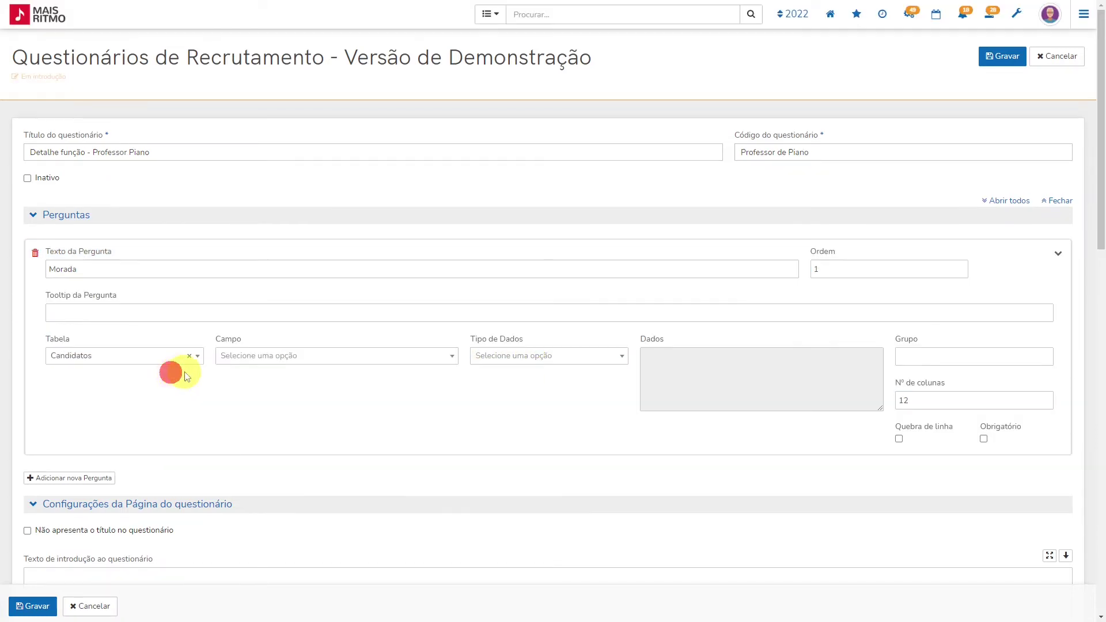
left_click(253, 362)
type("morad")
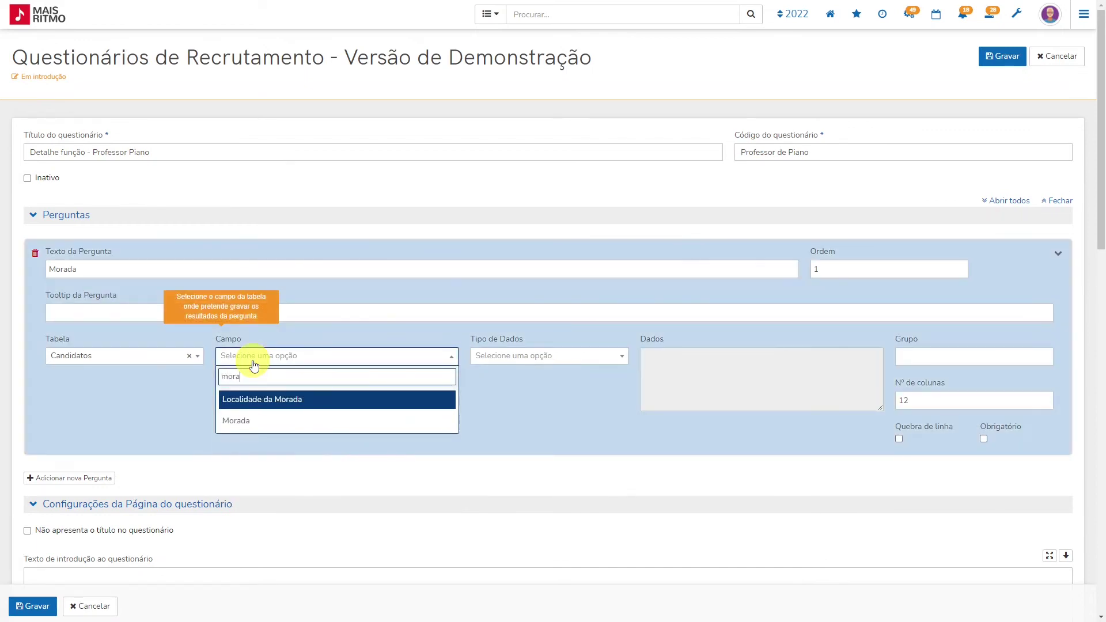
left_click(250, 420)
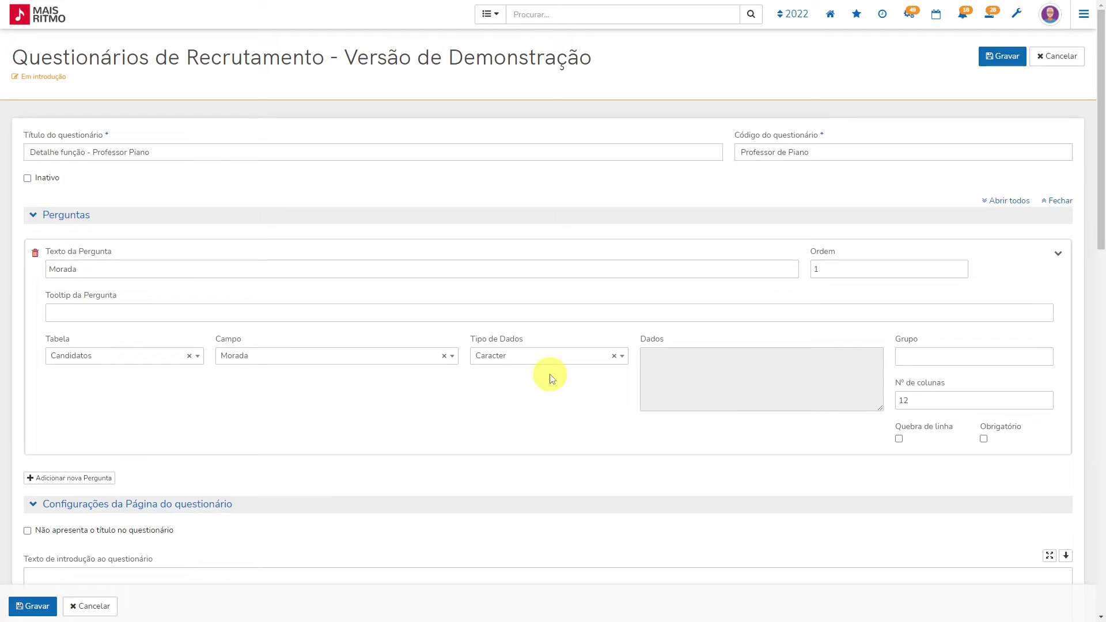
mouse_move(558, 368)
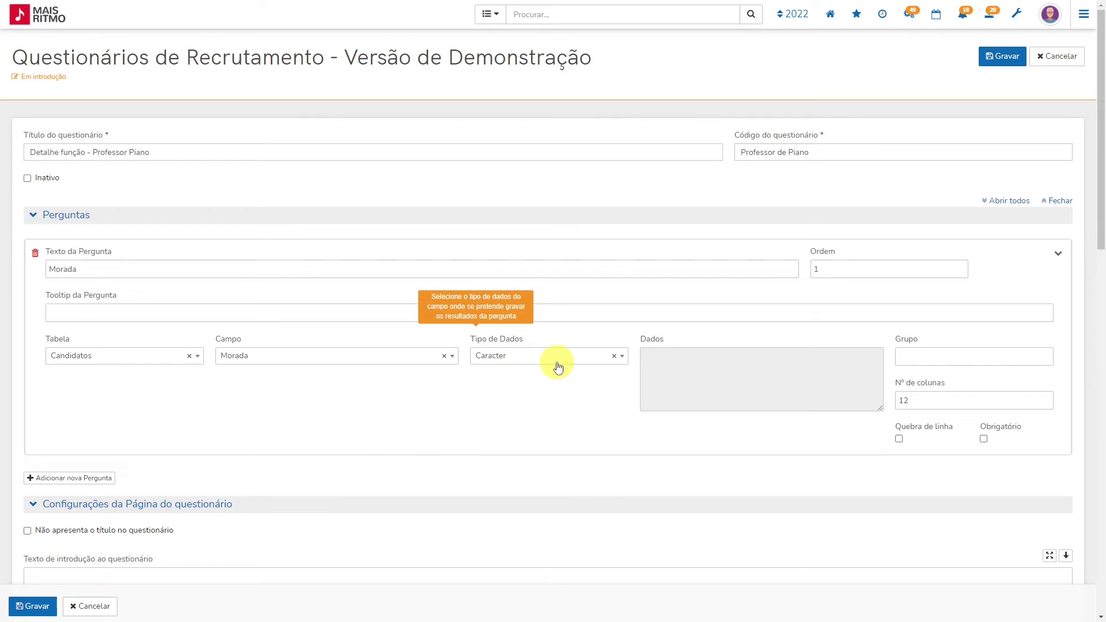
left_click(939, 359)
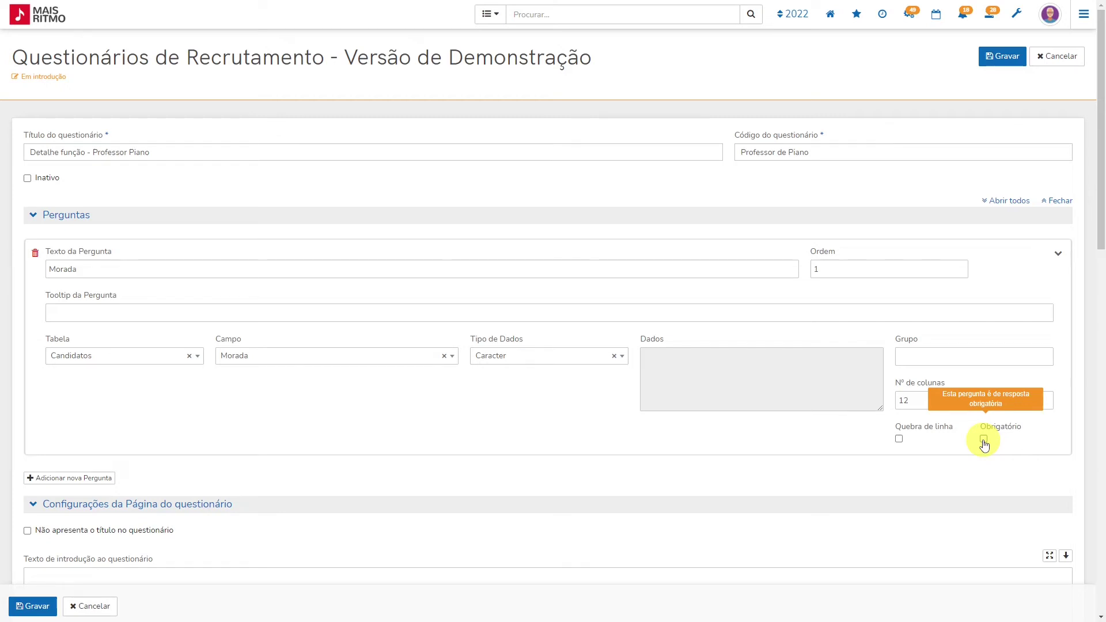
Paste the piano teacher page code as the questionnaire's introduction text, mark it as pure HTML and show it in the HTML editor.
scroll(984, 443, "down", 8)
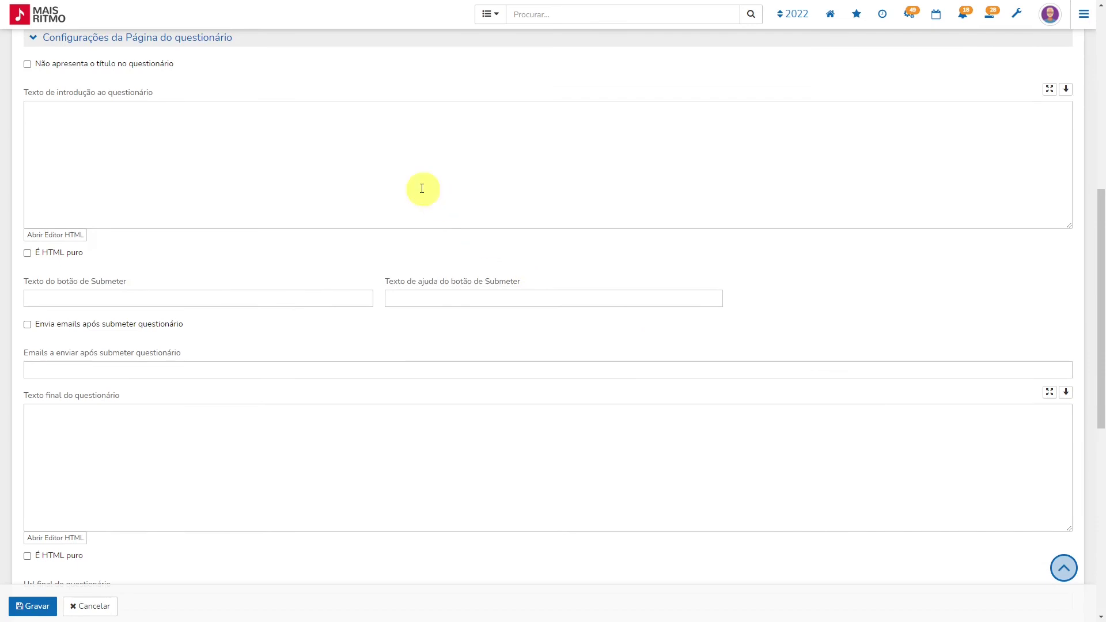
left_click(357, 125)
key("ctrl+v")
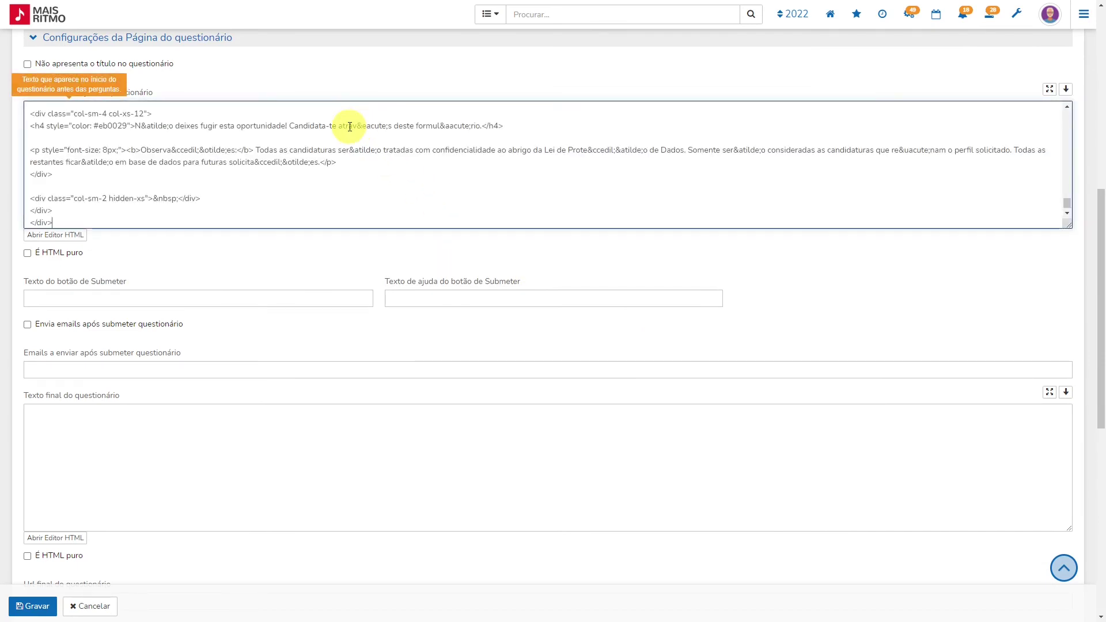
left_click(72, 254)
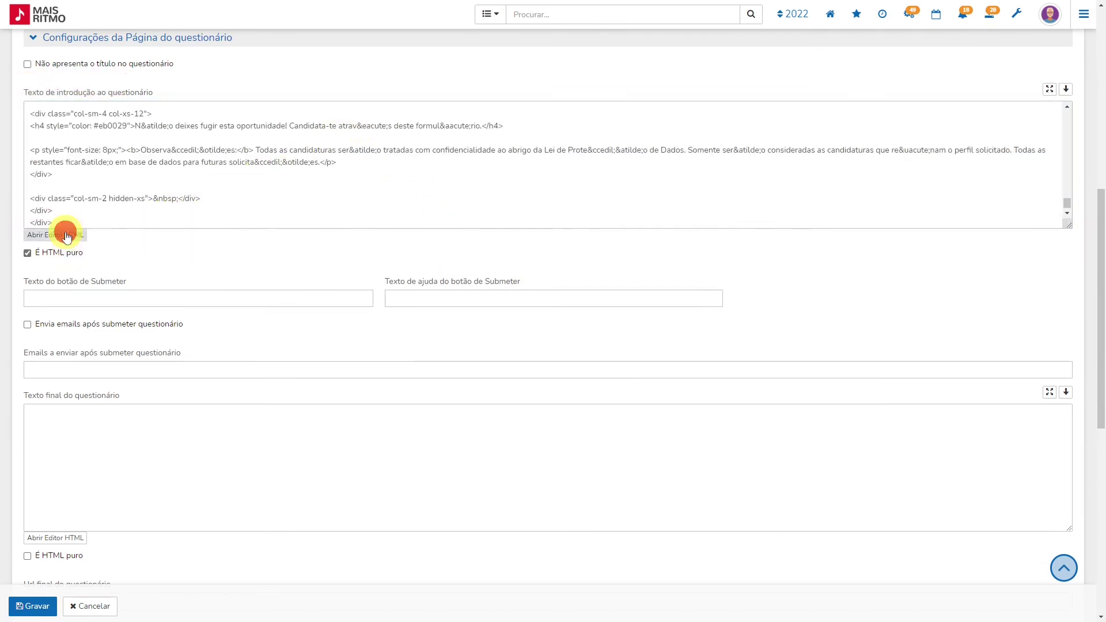
left_click(58, 235)
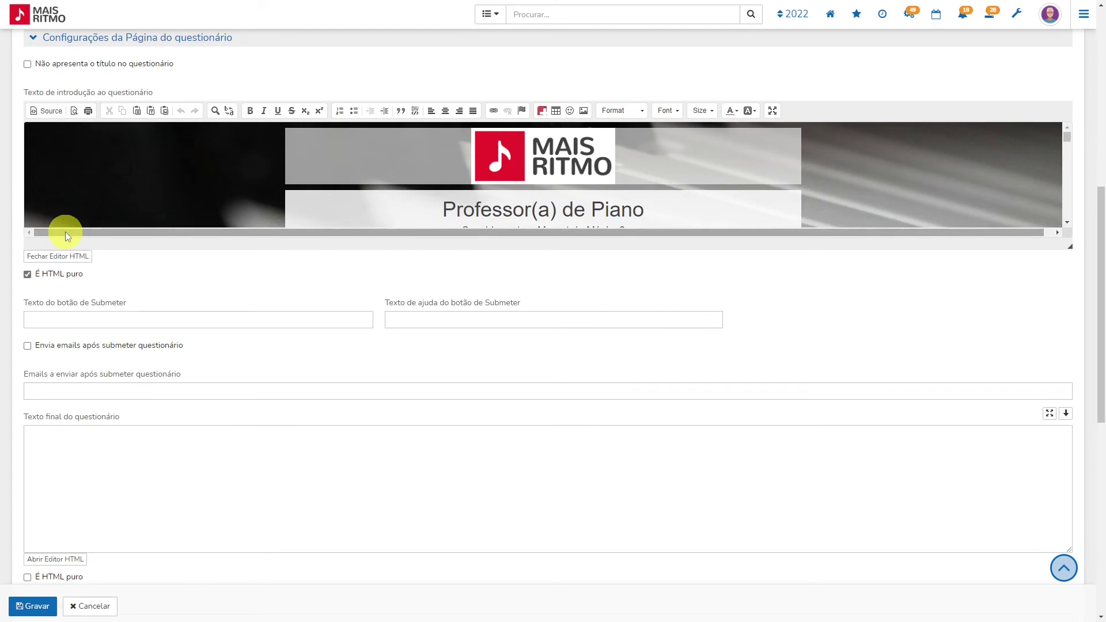
Set the submit button's text to "Avançar com a candidatura!" and its help text to "Iniciar a candidatura".
left_click(108, 320)
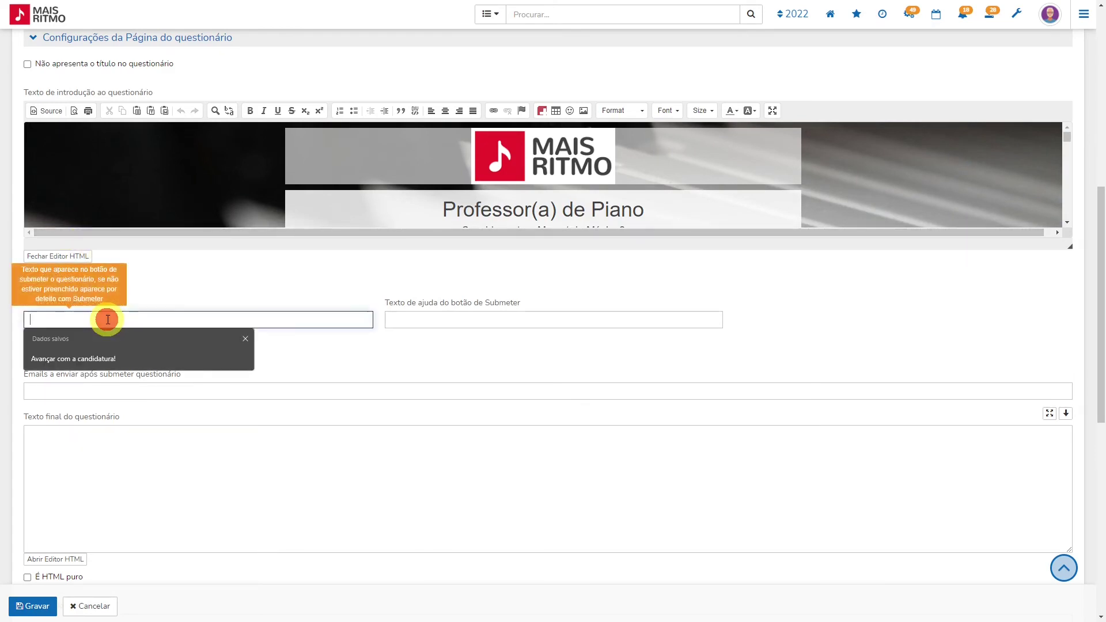
left_click(108, 358)
left_click(420, 320)
left_click(423, 359)
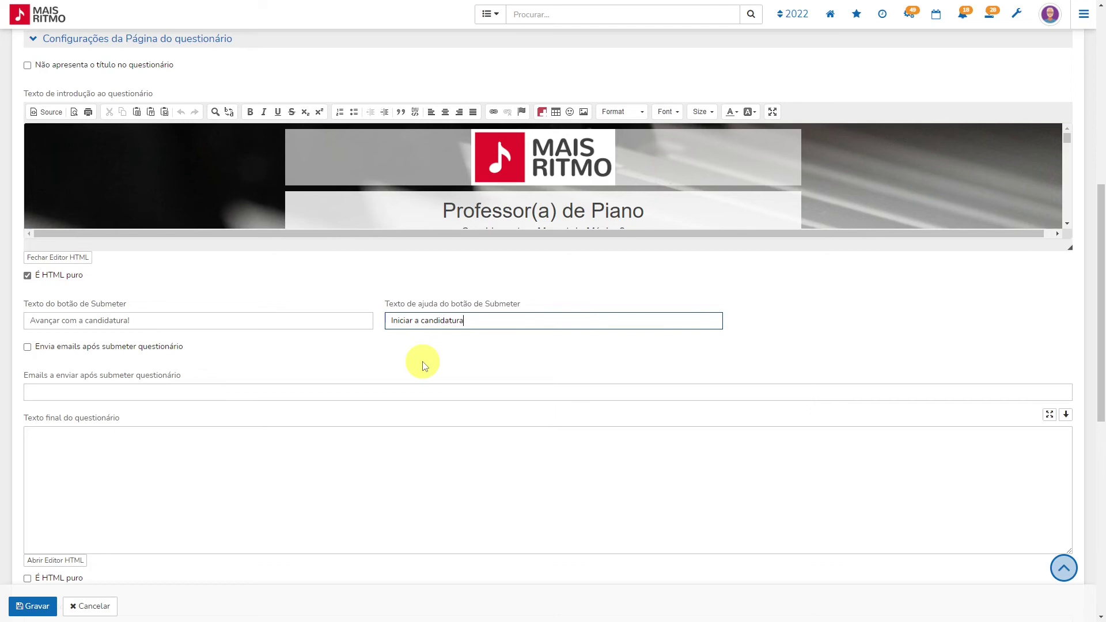
Enable sending e-mails after the questionnaire is submitted and enter the recipient's e-mail address.
left_click(28, 348)
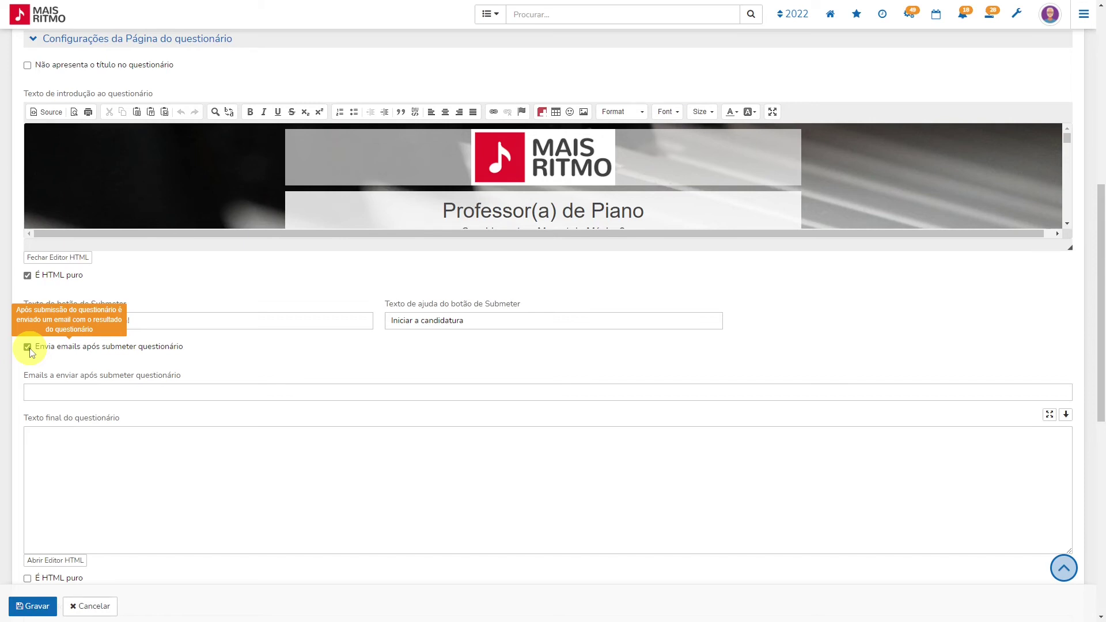
left_click(40, 393)
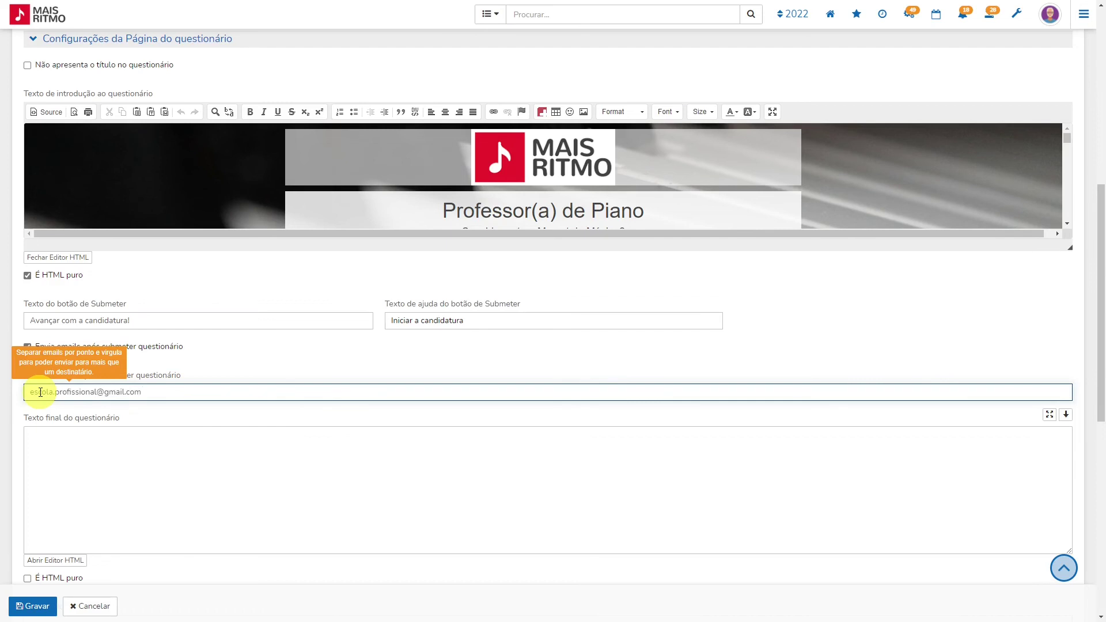
Enter "Muito obrigado!" as the questionnaire's final text, leaving automatic continuation to the next questionnaire off.
scroll(39, 388, "down", 3)
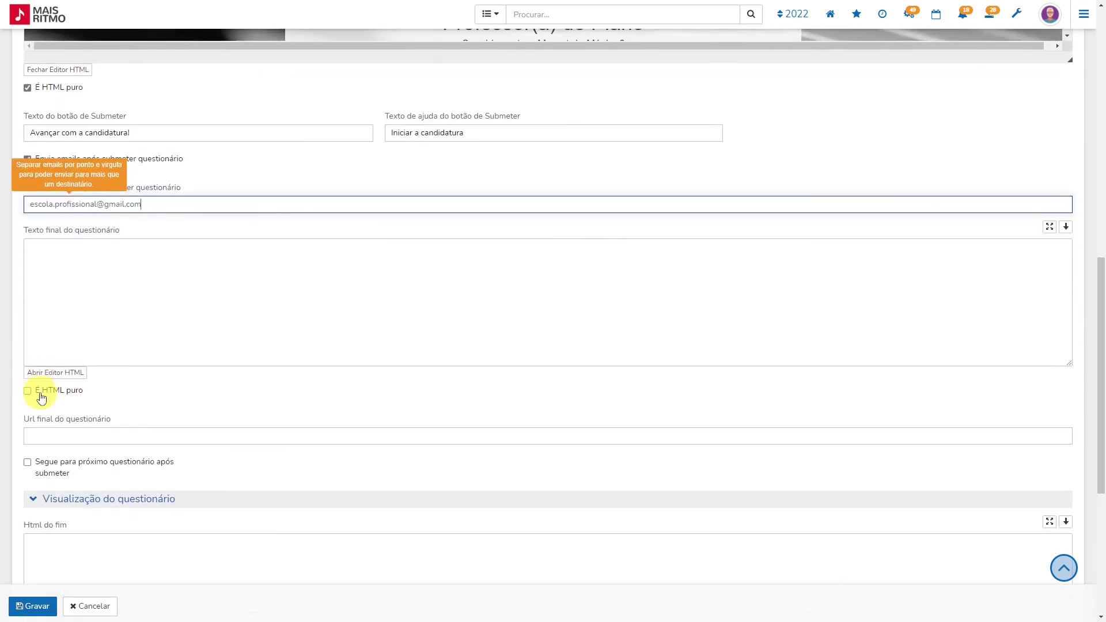
left_click(28, 470)
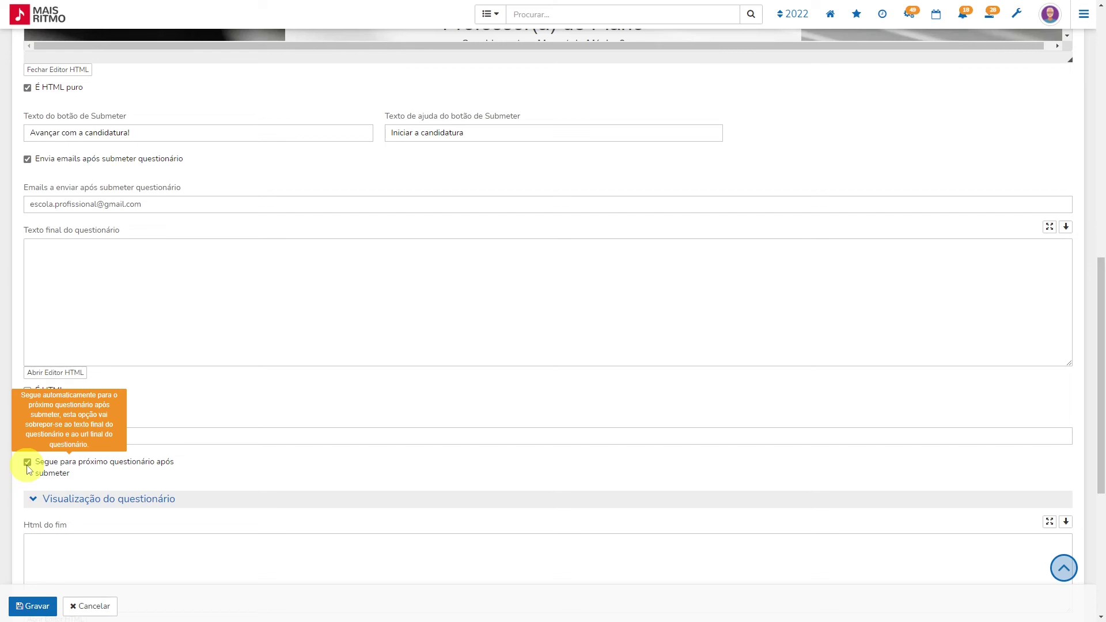
left_click(28, 470)
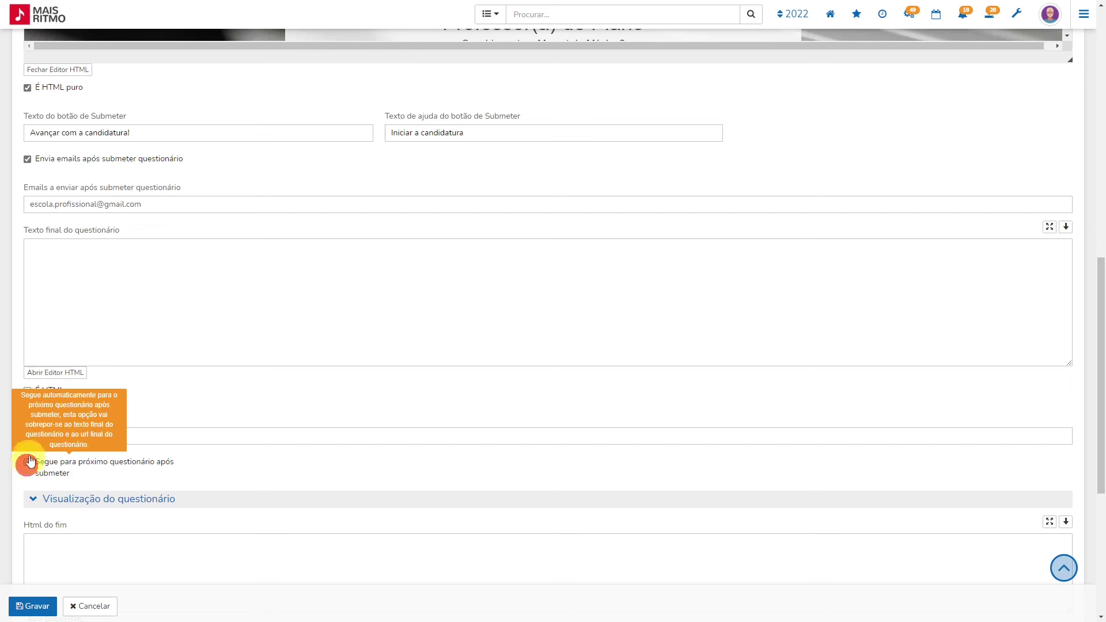
left_click(45, 254)
type("Muito obrigado!")
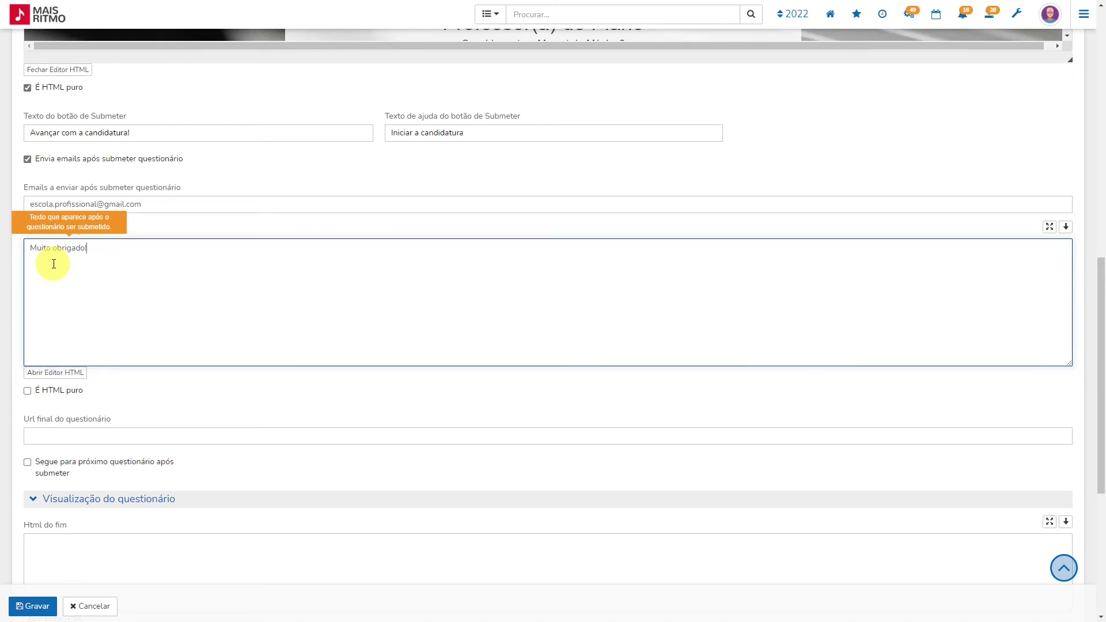
Save the new questionnaire and return to the home page.
scroll(54, 264, "down", 5)
scroll(53, 263, "down", 1)
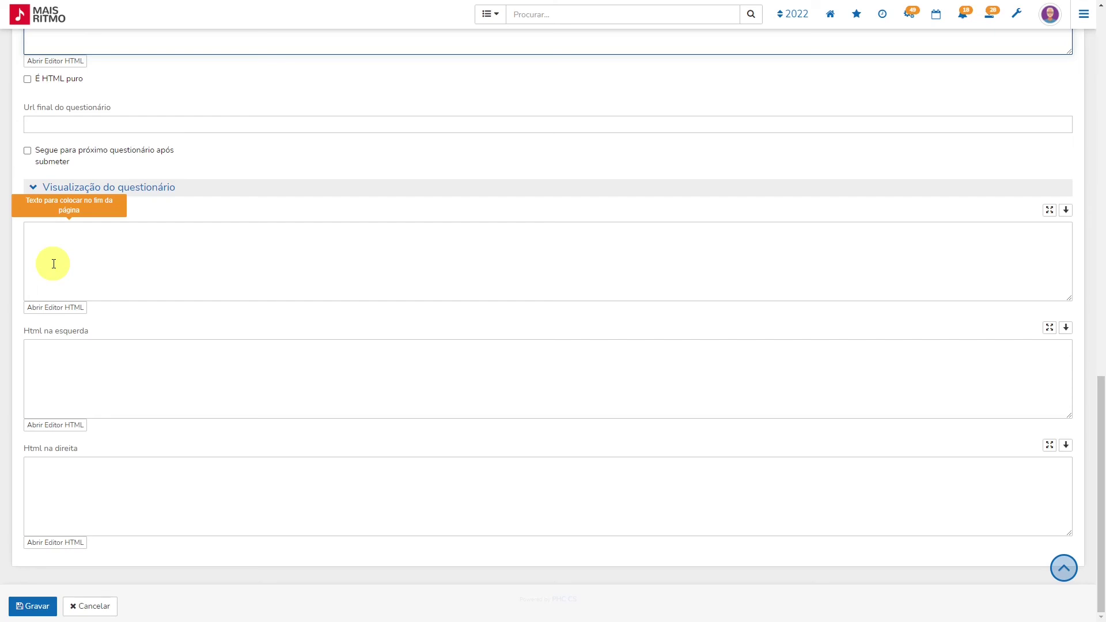
left_click(35, 606)
scroll(37, 609, "up", 8)
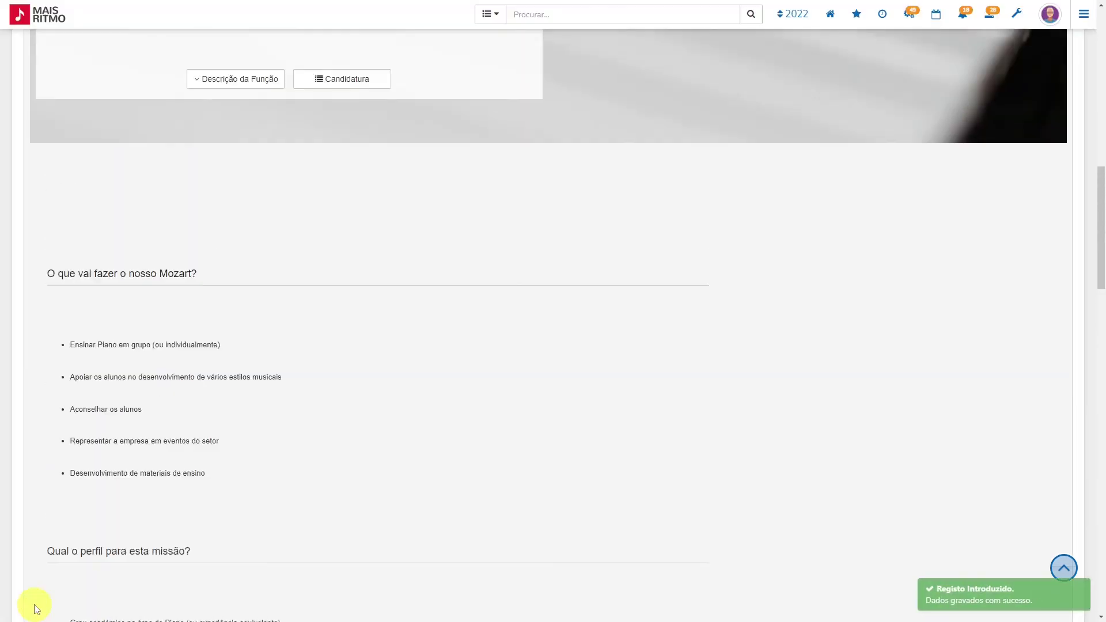
scroll(36, 609, "up", 5)
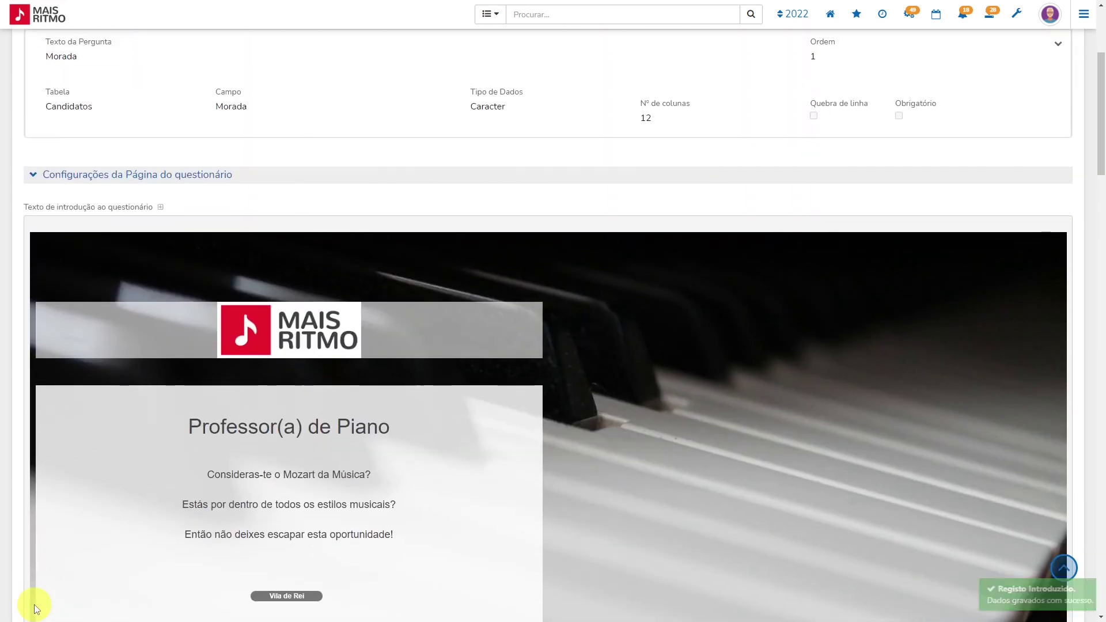
scroll(35, 609, "up", 3)
scroll(34, 609, "up", 1)
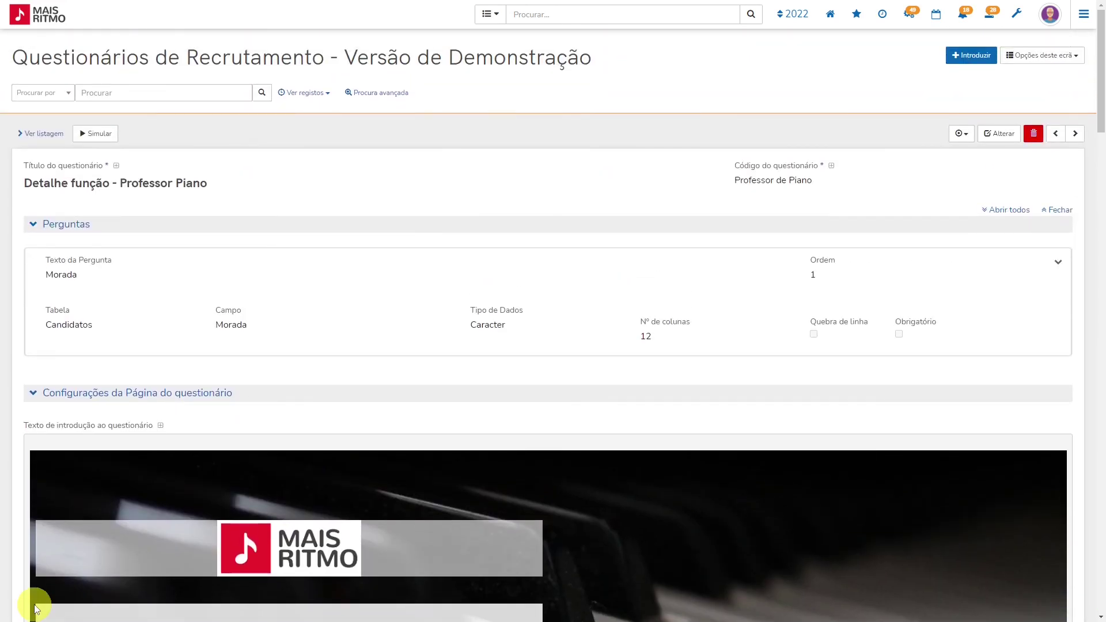
left_click(65, 24)
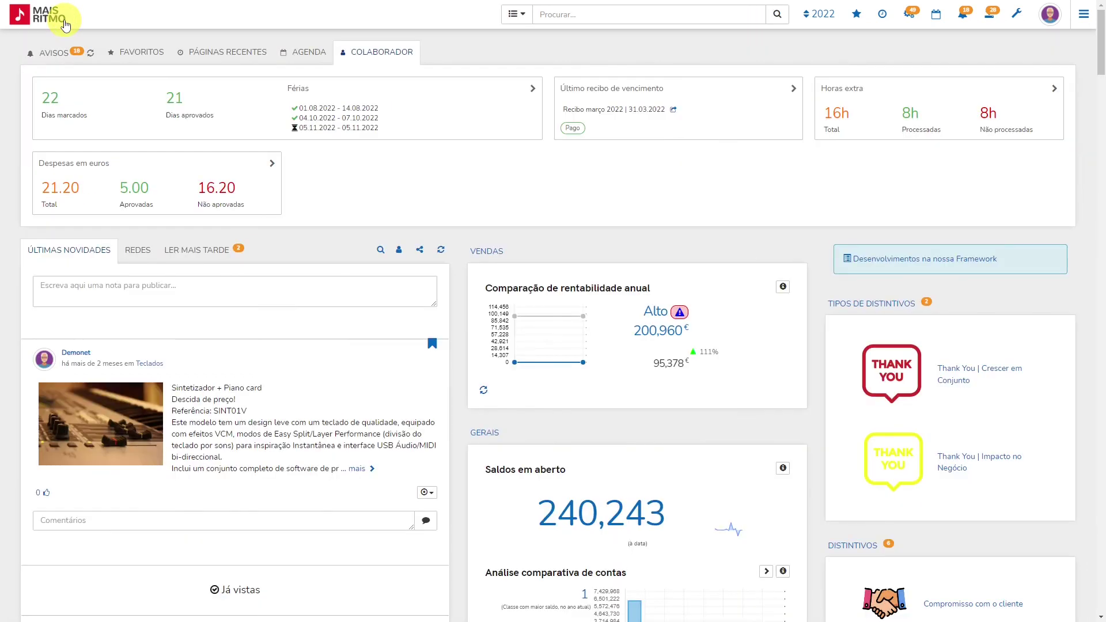